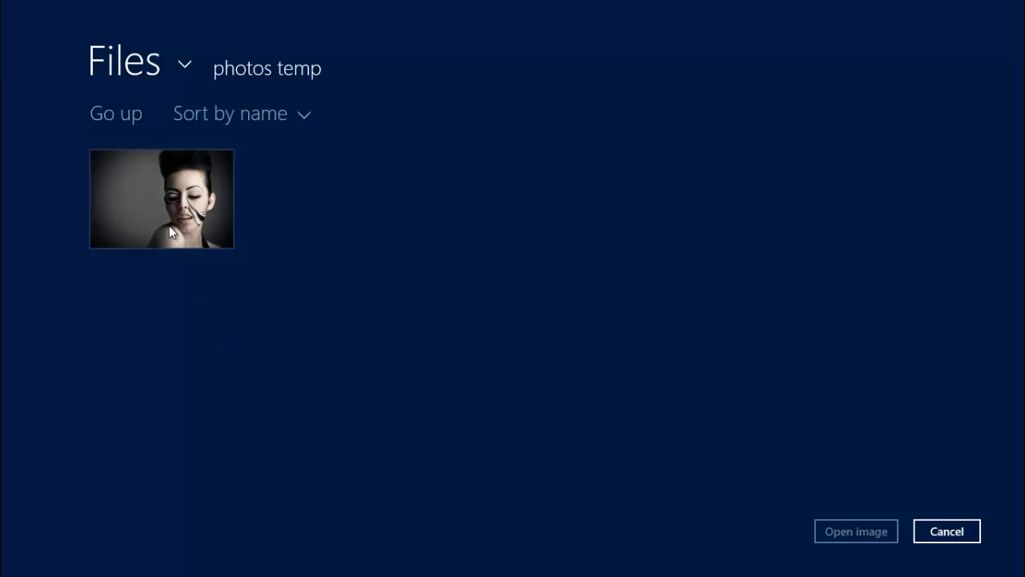
# Select the face-painted portrait in the photos temp folder and open it for editing.
pyautogui.click(170, 232)
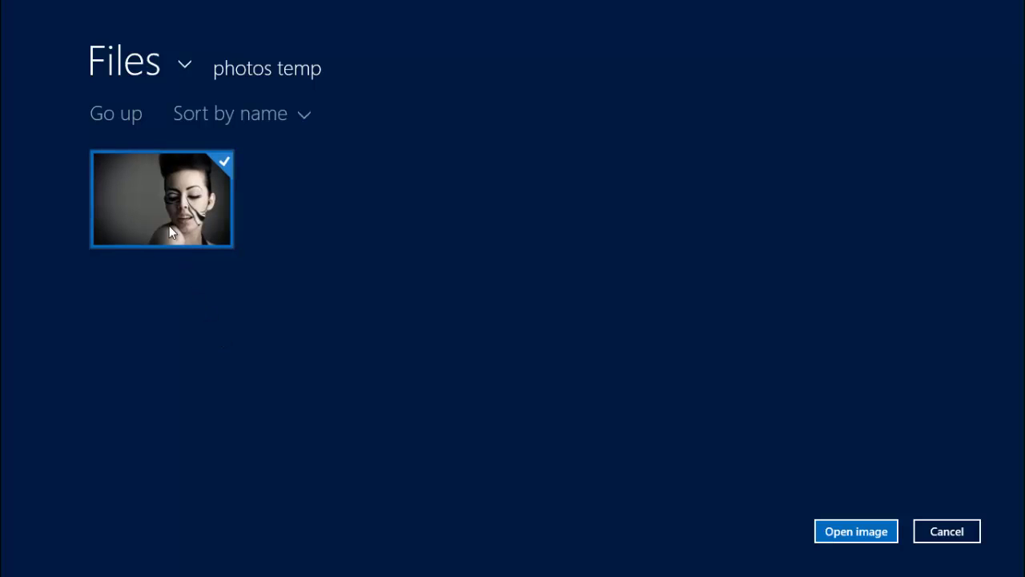
pyautogui.click(839, 525)
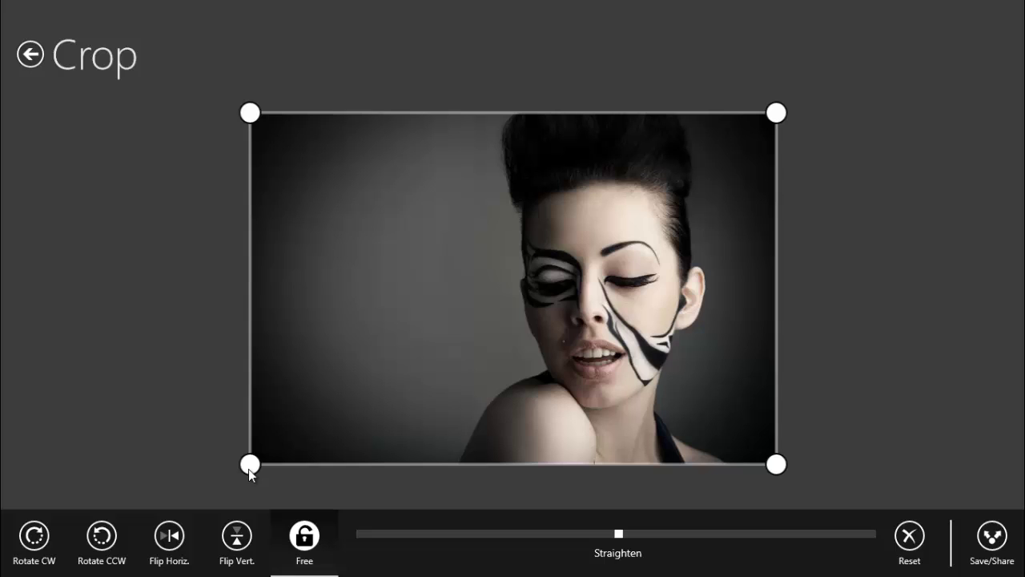
# Tighten the crop frame around the face, then stretch it back to nearly the full portrait.
pyautogui.moveTo(248, 469); pyautogui.dragTo(350, 426)
pyautogui.moveTo(407, 390); pyautogui.dragTo(431, 367)
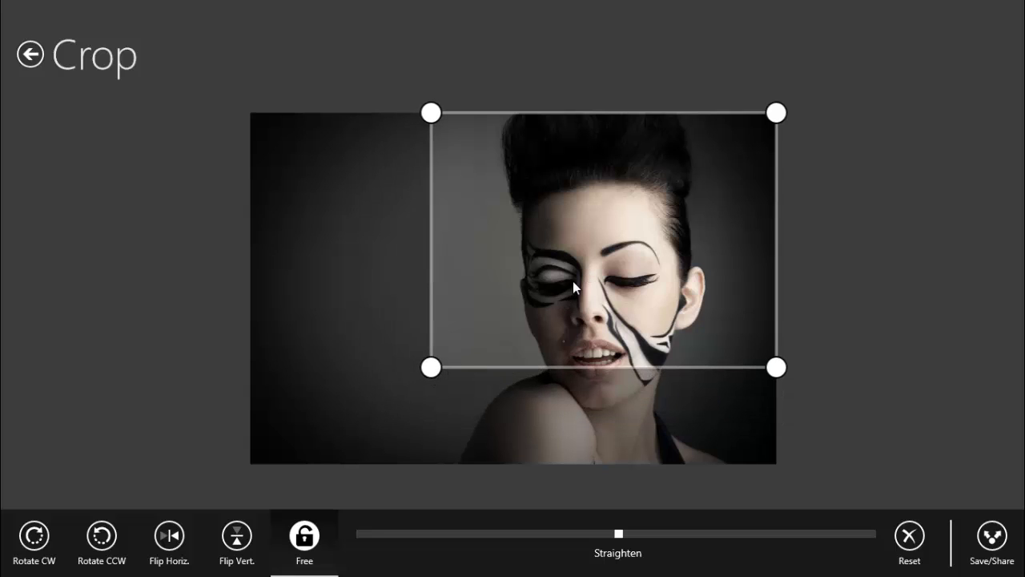
pyautogui.moveTo(585, 268); pyautogui.dragTo(543, 339)
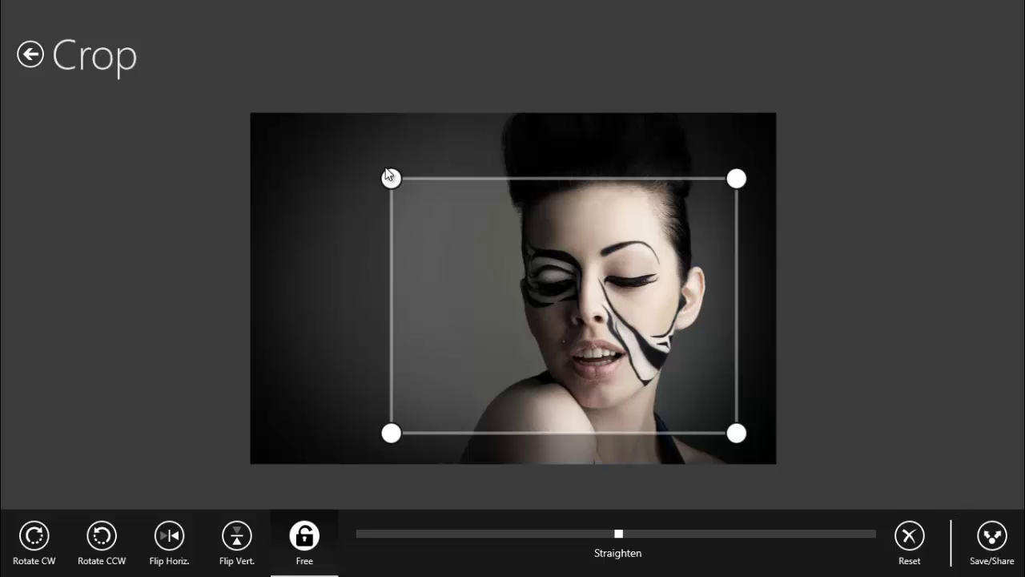
pyautogui.moveTo(390, 179); pyautogui.dragTo(250, 113)
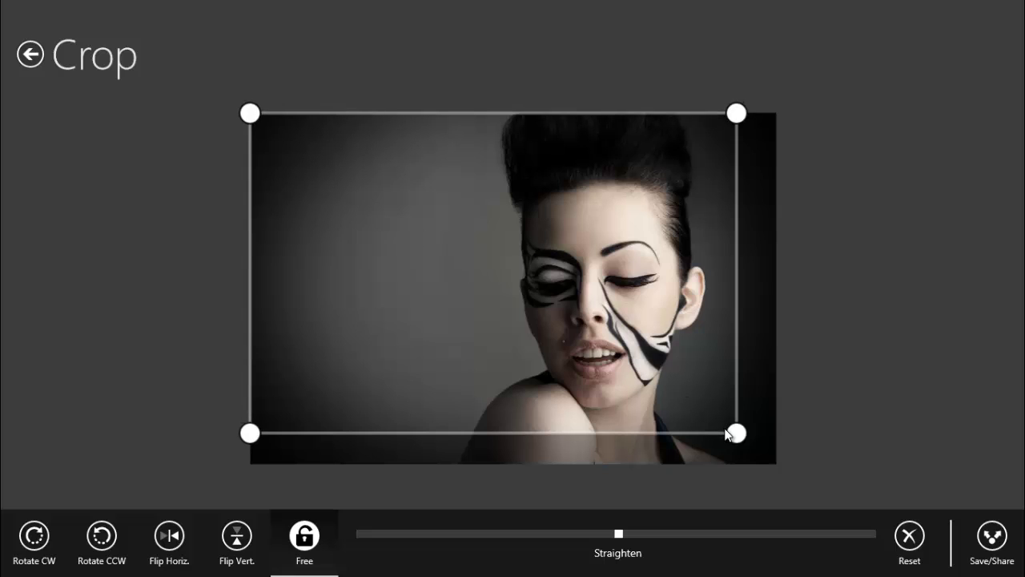
pyautogui.moveTo(737, 432); pyautogui.dragTo(744, 433)
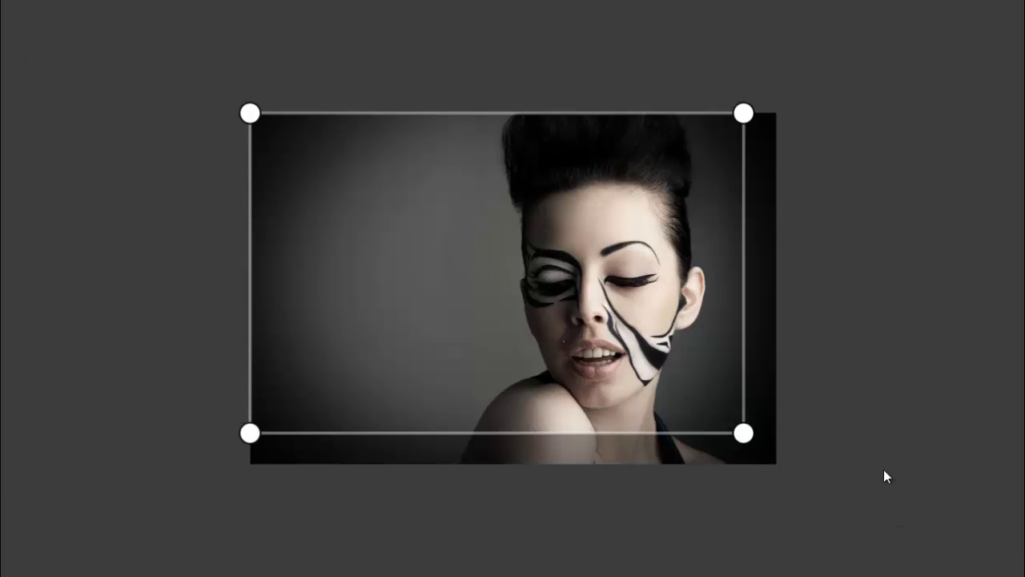
pyautogui.click(909, 535)
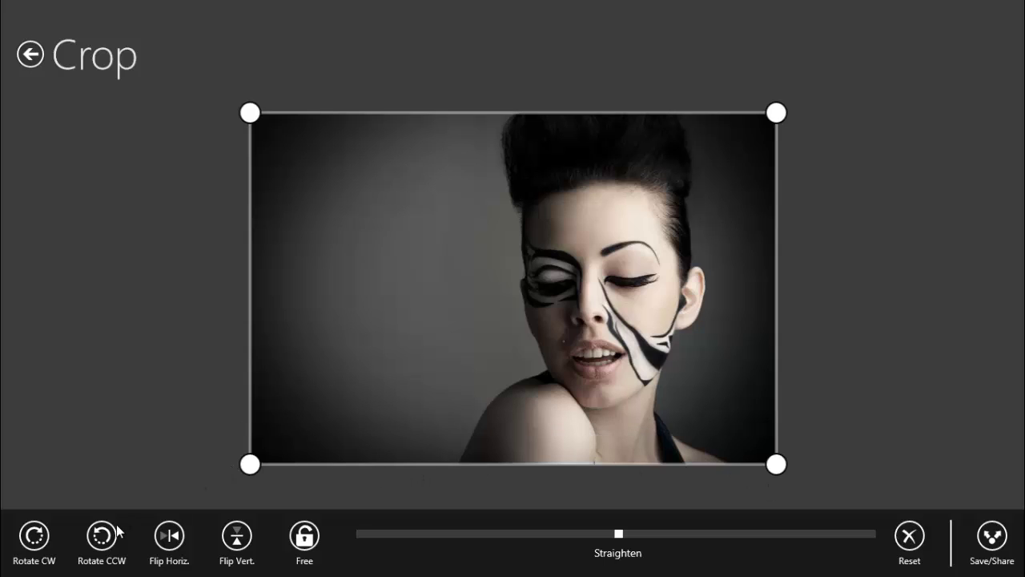
pyautogui.click(619, 534)
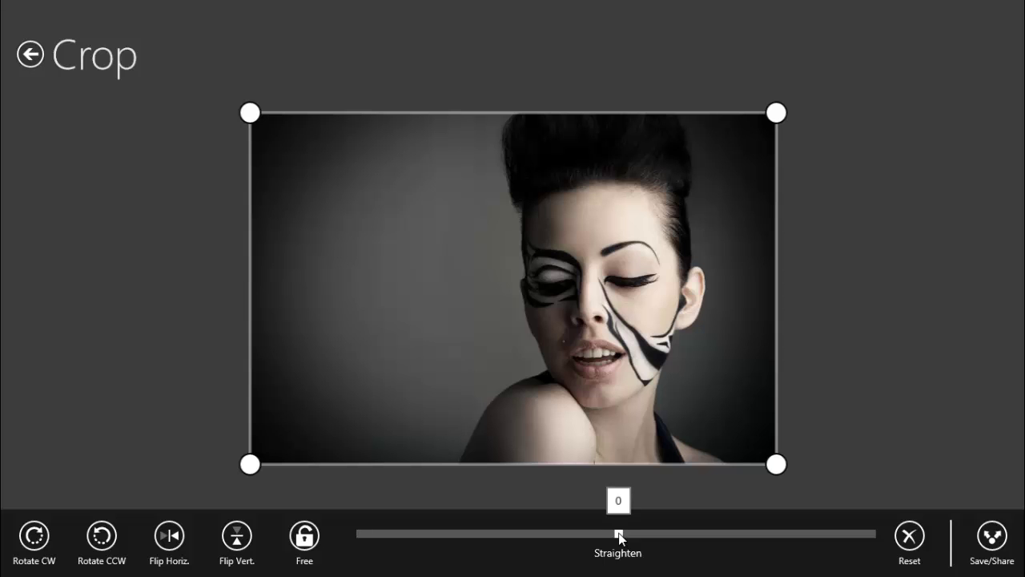
pyautogui.moveTo(620, 537); pyautogui.dragTo(793, 517)
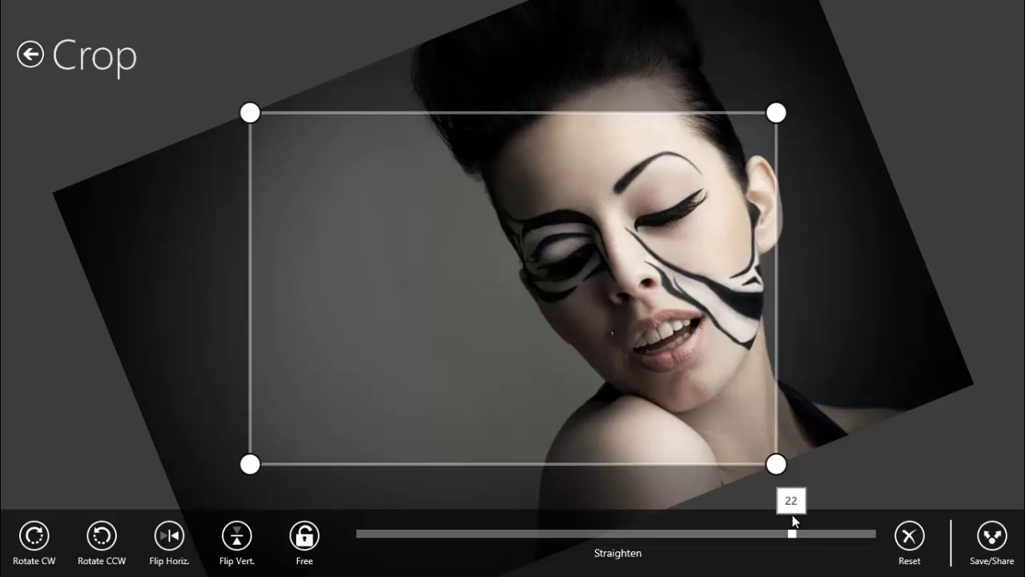
pyautogui.moveTo(793, 514); pyautogui.dragTo(589, 535)
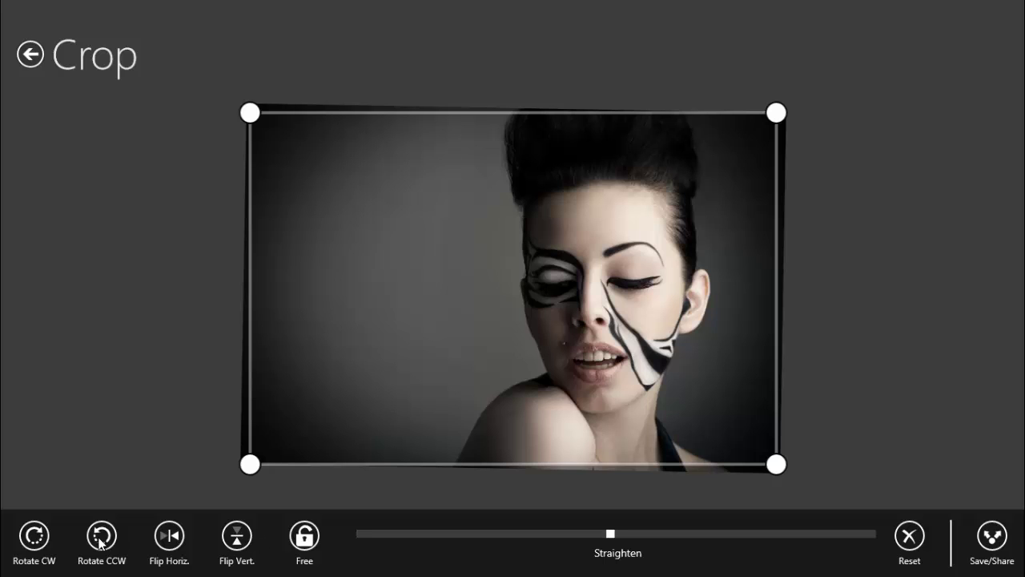
pyautogui.click(172, 539)
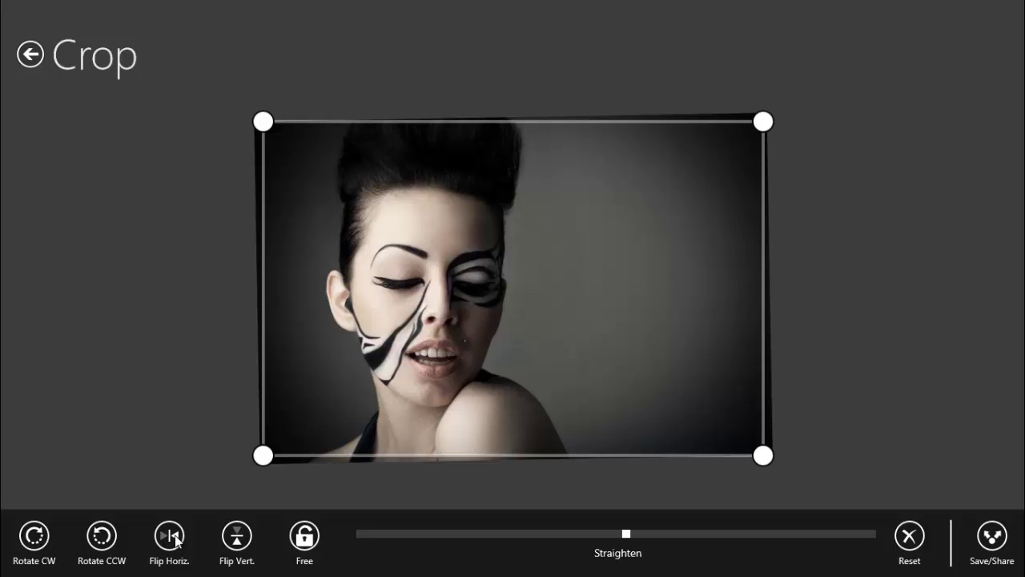
pyautogui.click(245, 541)
pyautogui.click(245, 542)
pyautogui.click(909, 536)
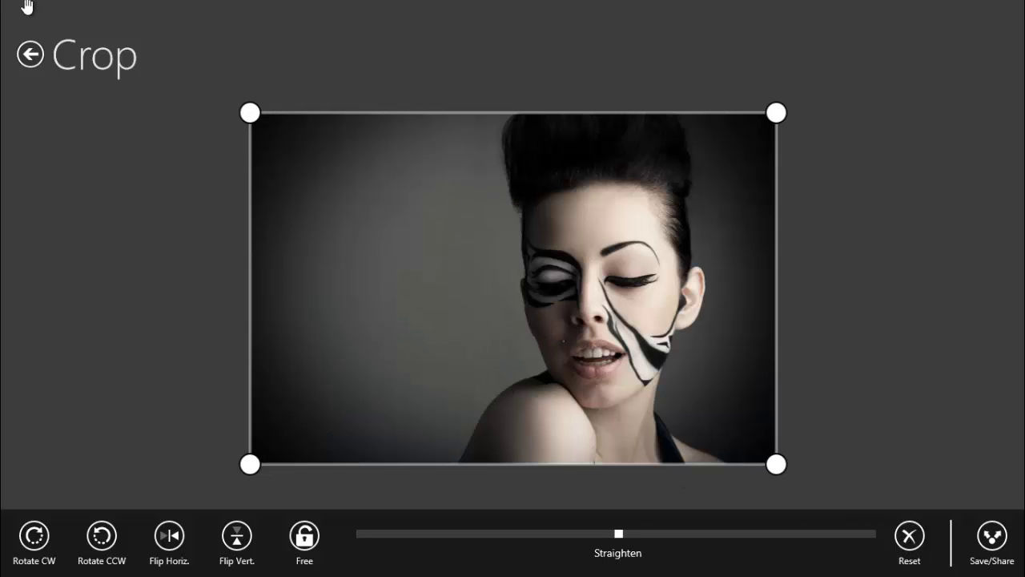
# Leave Crop and go to Correct, passing Exposure, to reach the White Balance sliders.
pyautogui.click(31, 54)
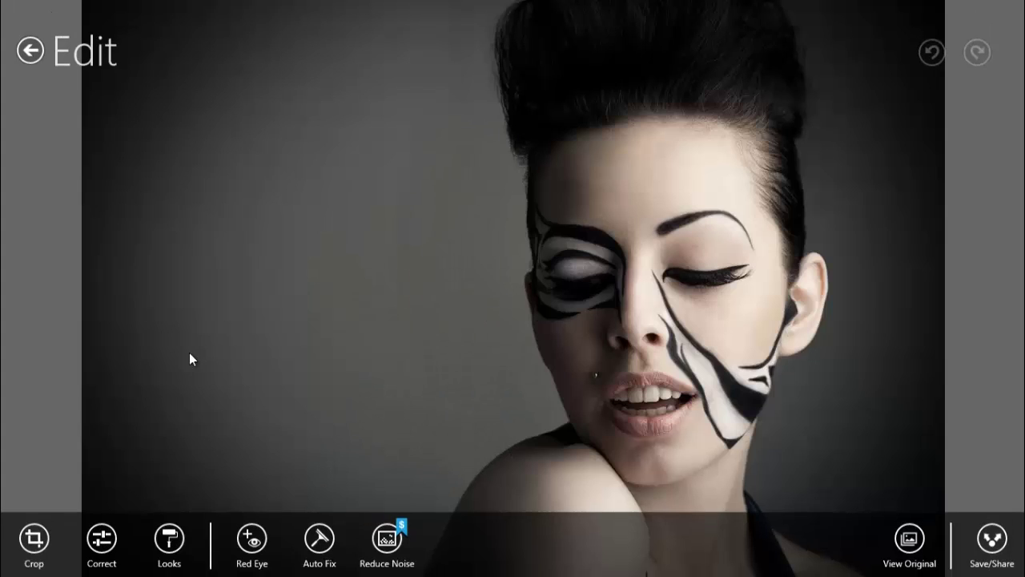
pyautogui.click(98, 545)
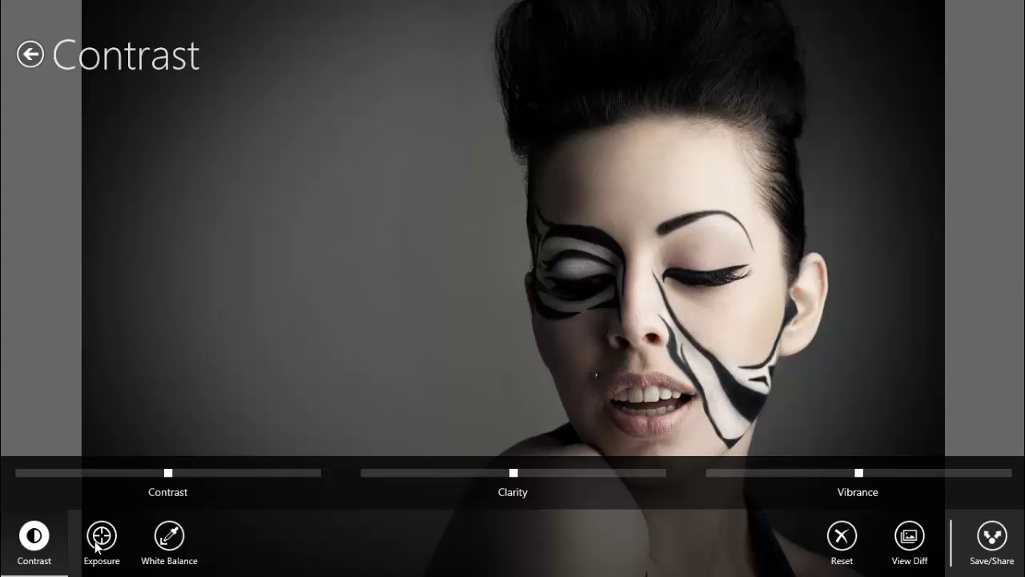
pyautogui.click(98, 541)
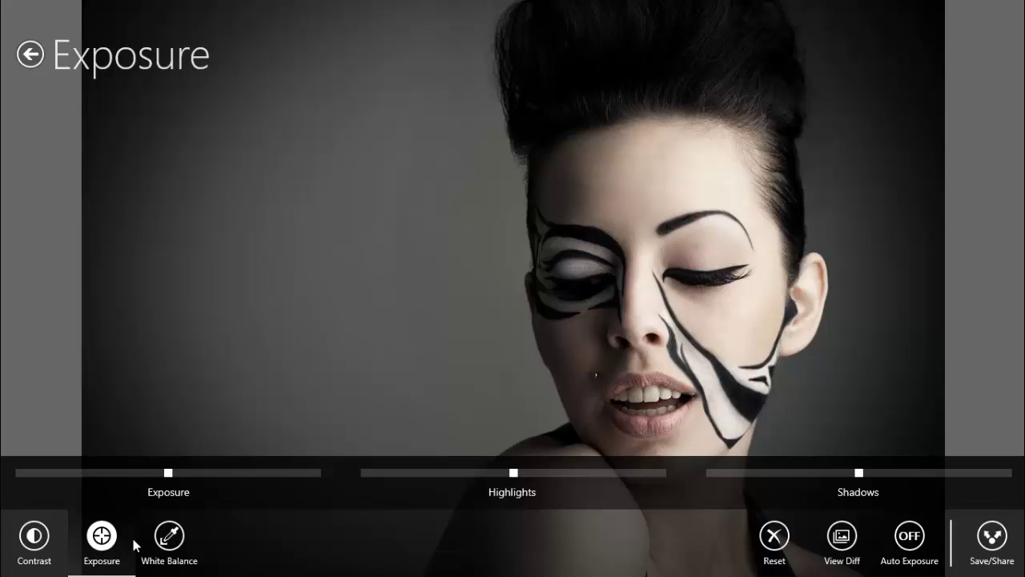
pyautogui.click(167, 542)
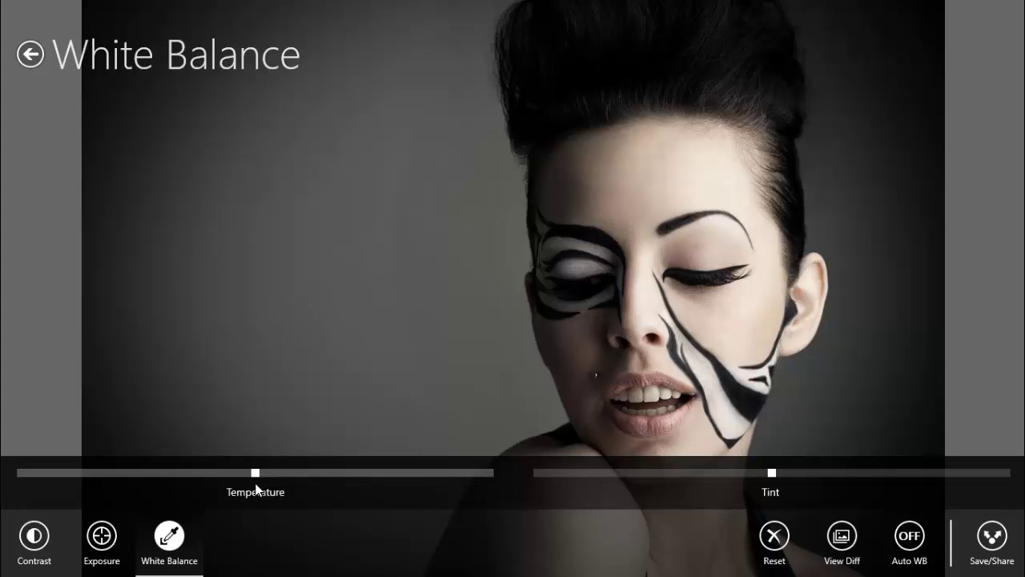
# Try a warmer temperature, a slight tint shift and brighter highlights, then reset Highlights.
pyautogui.click(359, 474)
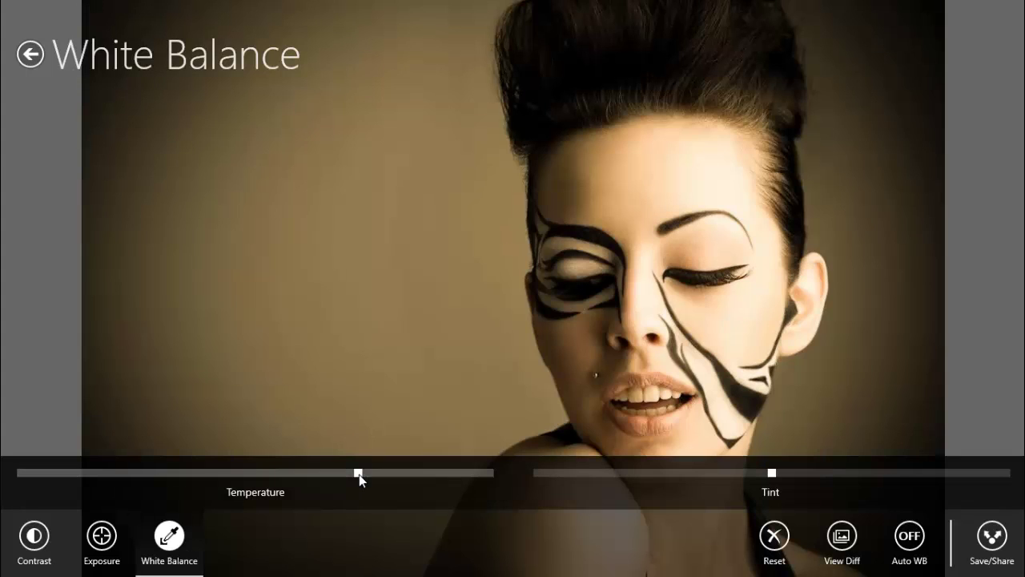
pyautogui.moveTo(358, 474); pyautogui.dragTo(391, 475)
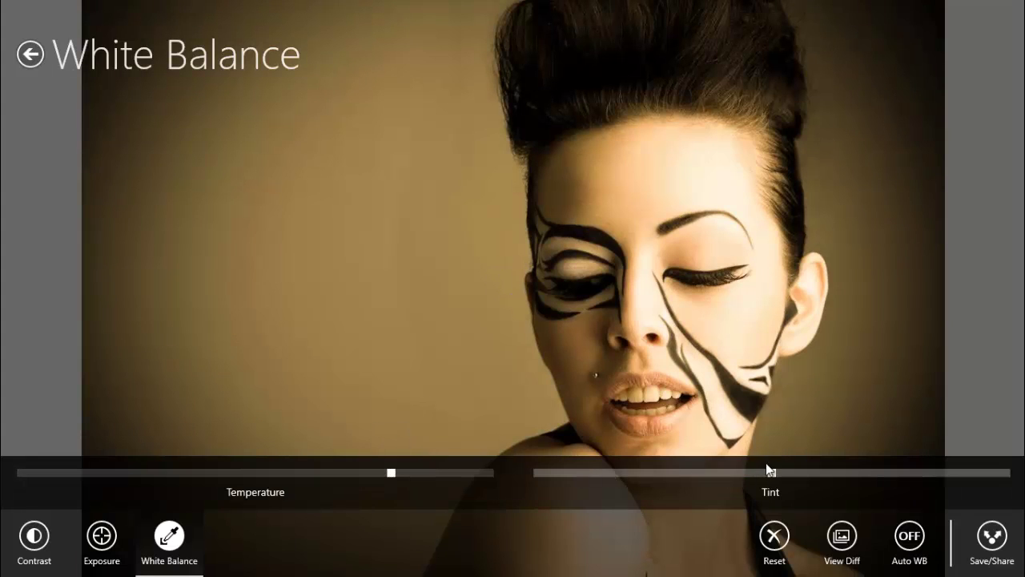
pyautogui.moveTo(771, 473); pyautogui.dragTo(856, 475)
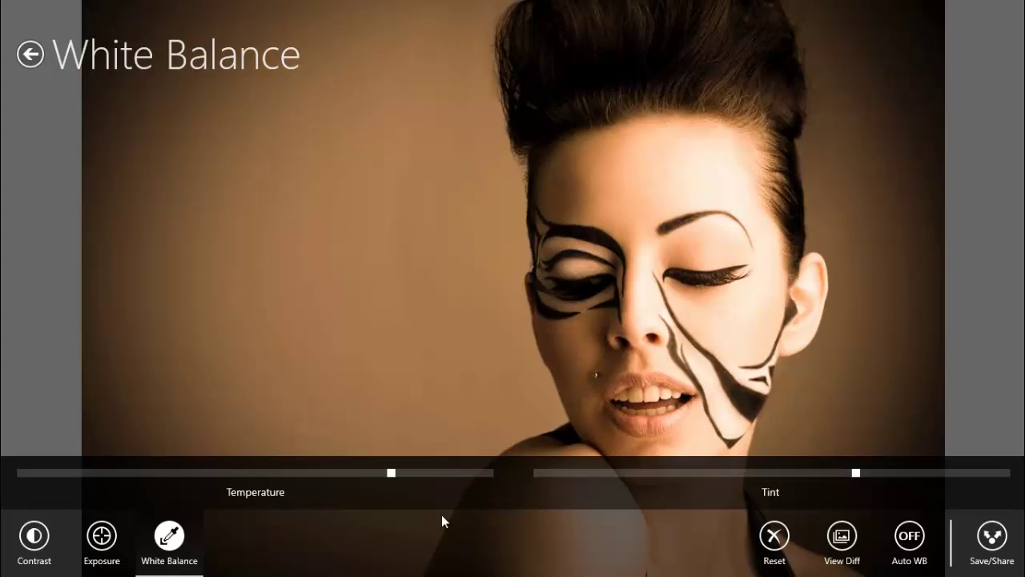
pyautogui.click(125, 542)
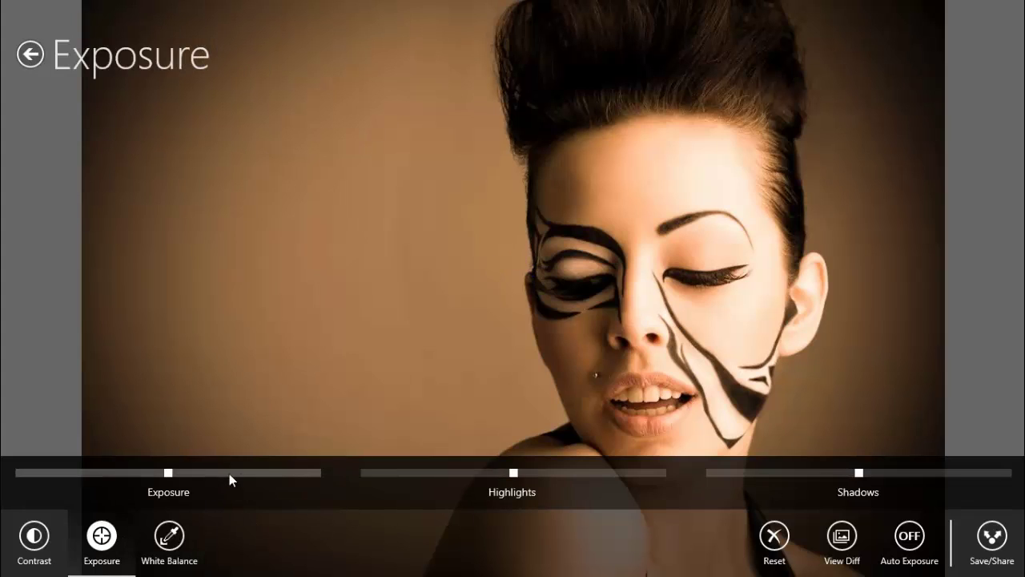
pyautogui.moveTo(514, 472); pyautogui.dragTo(593, 473)
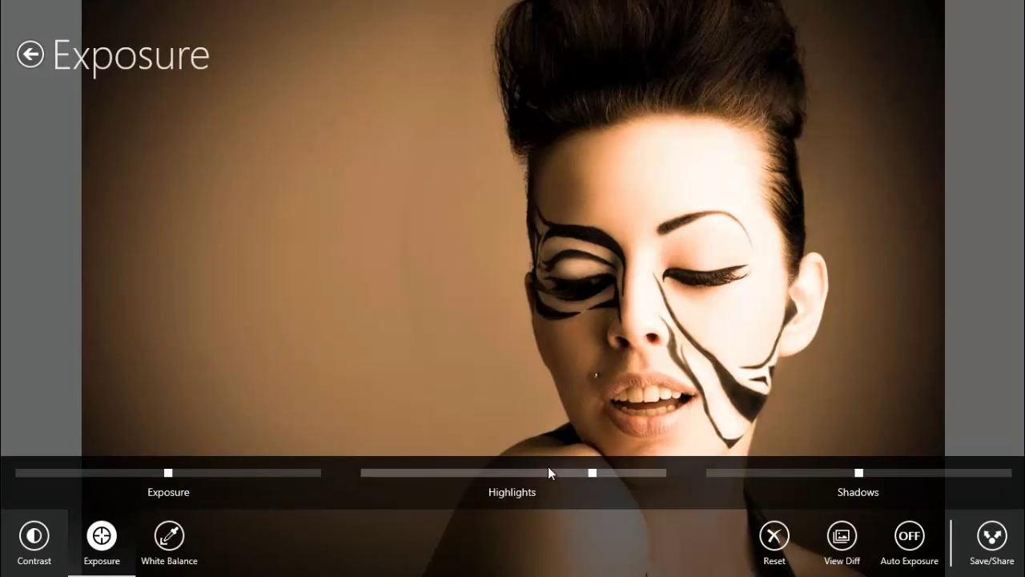
pyautogui.click(774, 535)
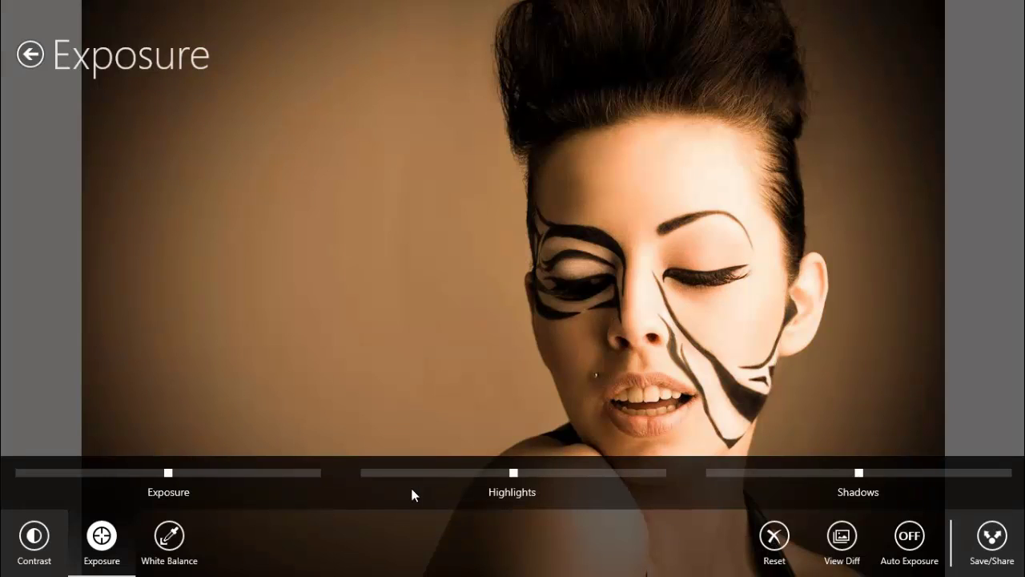
# Lower Tint and Temperature so the brown cast turns neutral grey, then return to Edit.
pyautogui.click(169, 535)
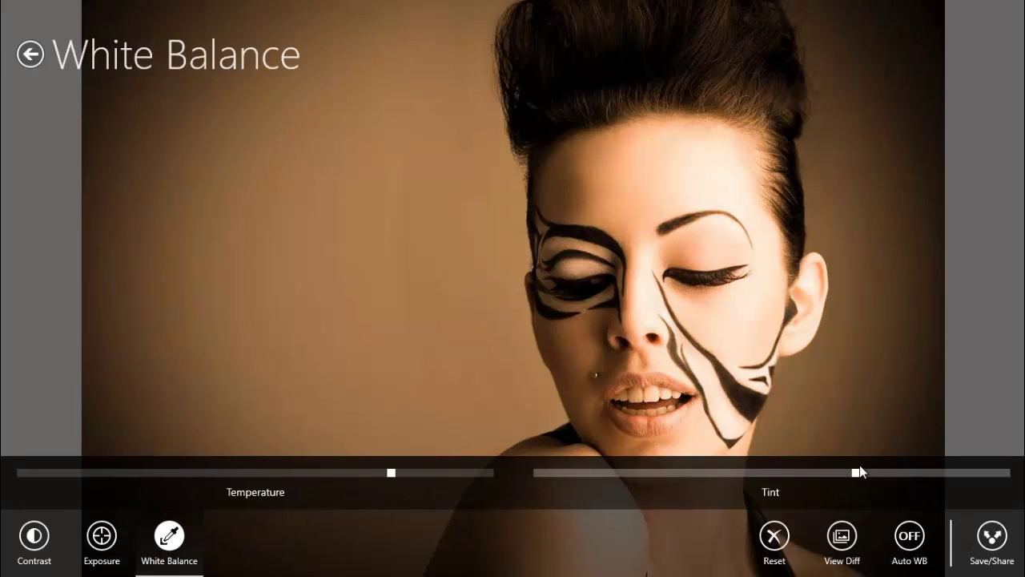
pyautogui.moveTo(856, 473); pyautogui.dragTo(765, 480)
pyautogui.moveTo(391, 473); pyautogui.dragTo(257, 481)
pyautogui.click(31, 64)
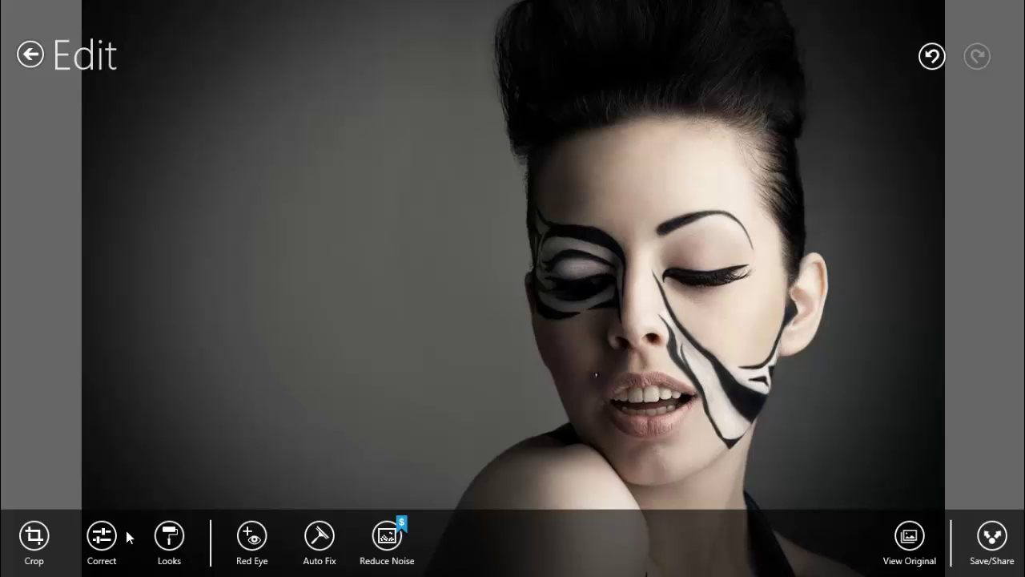
pyautogui.click(319, 537)
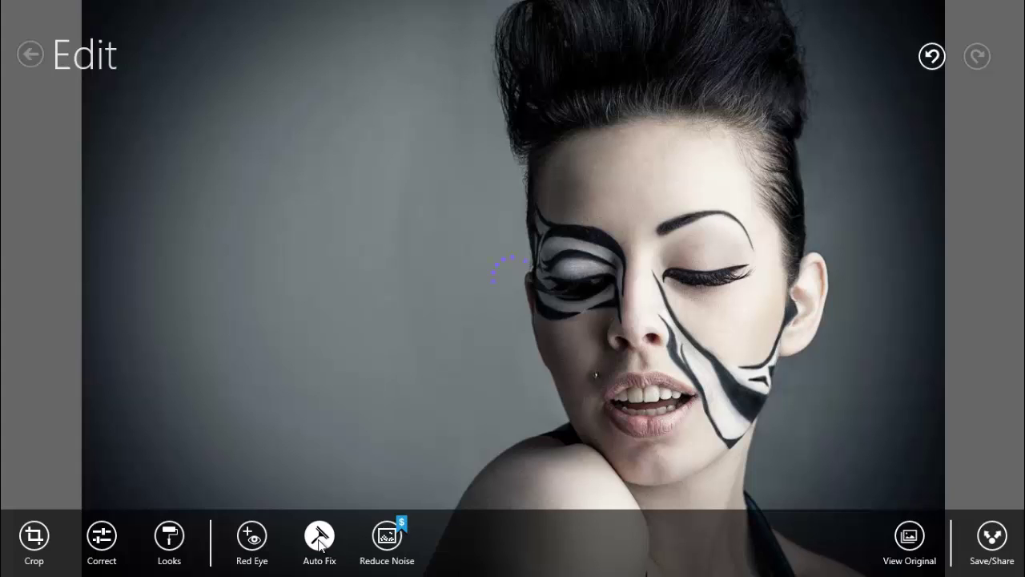
pyautogui.click(320, 542)
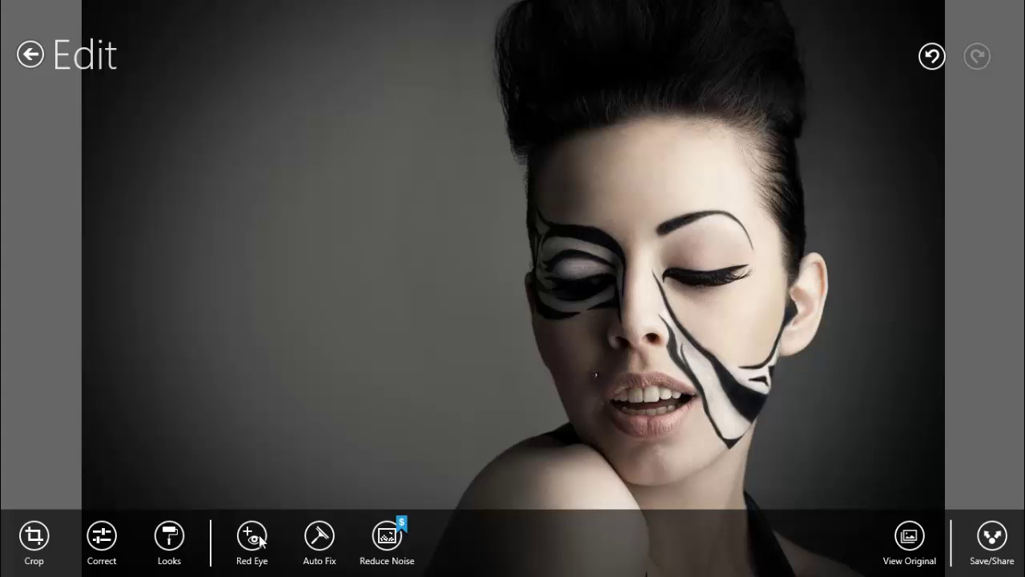
pyautogui.click(165, 547)
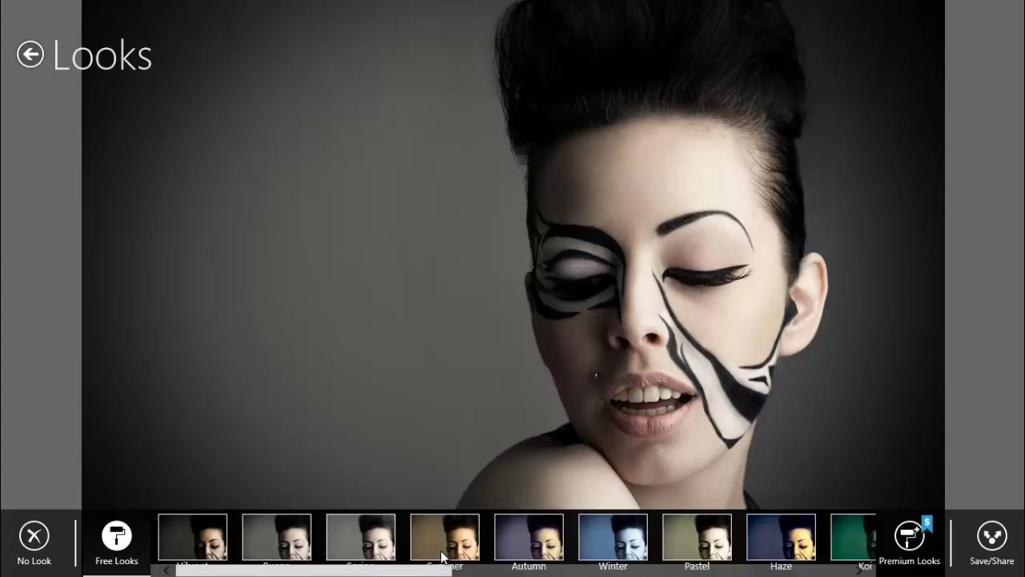
# Preview the Autumn and Haze free looks, then apply the green Koi look.
pyautogui.click(531, 545)
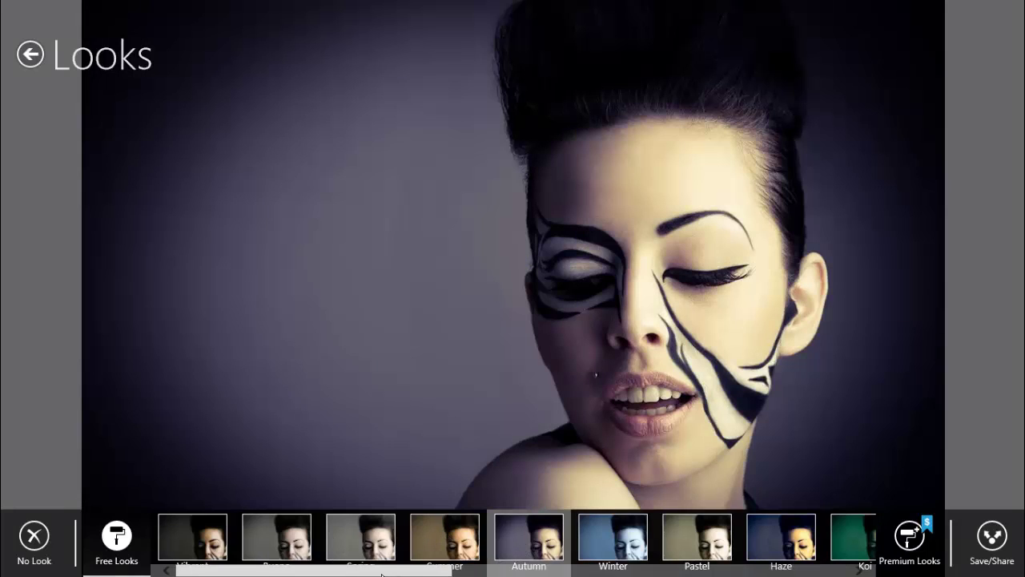
pyautogui.moveTo(386, 574); pyautogui.dragTo(513, 572)
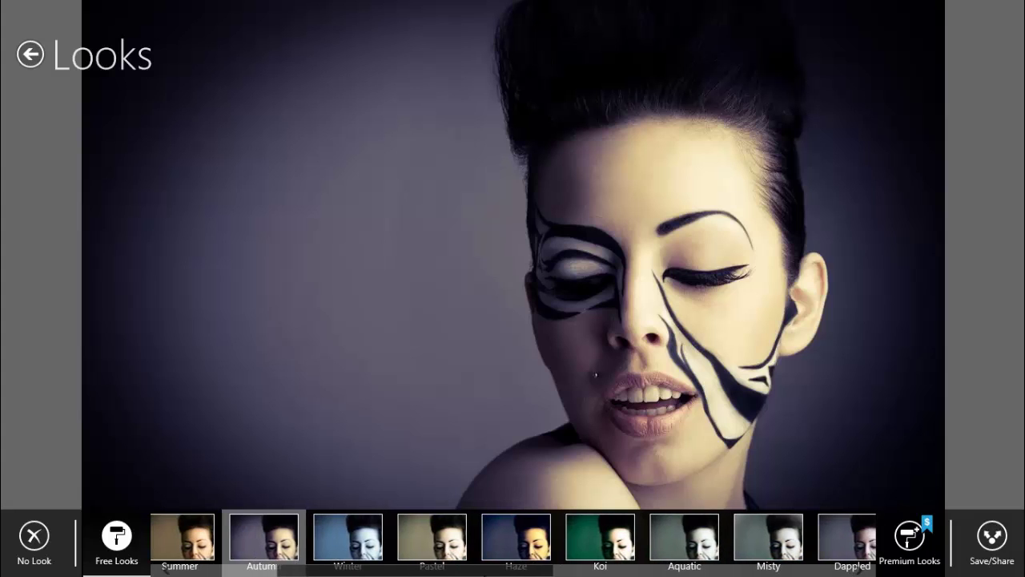
pyautogui.click(519, 535)
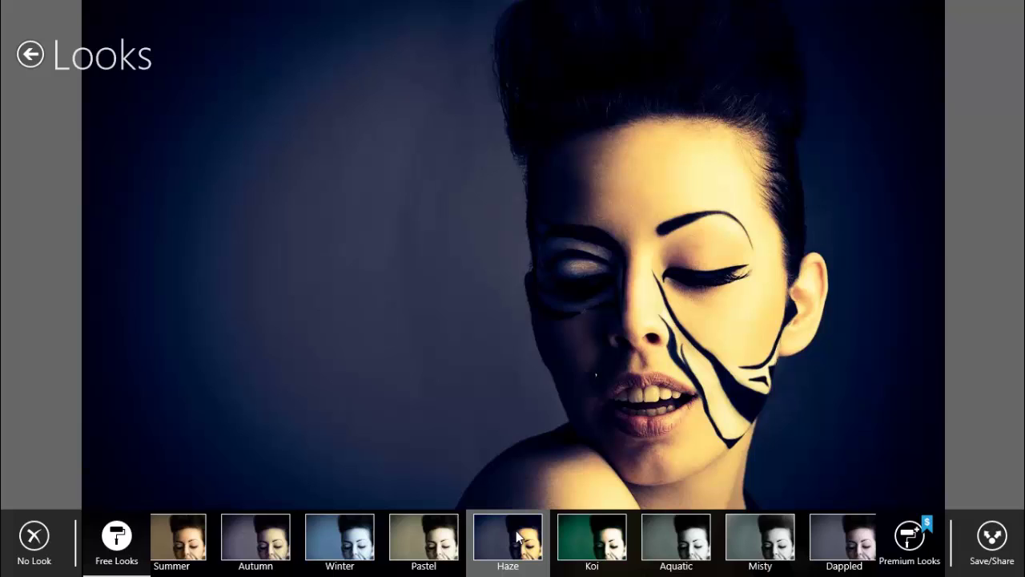
pyautogui.click(594, 544)
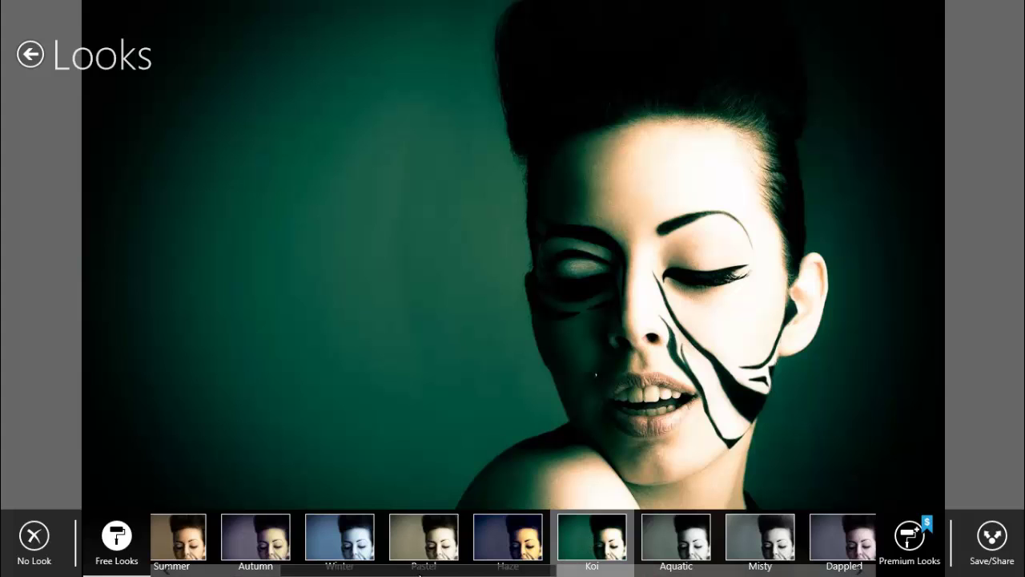
pyautogui.moveTo(416, 574); pyautogui.dragTo(651, 569)
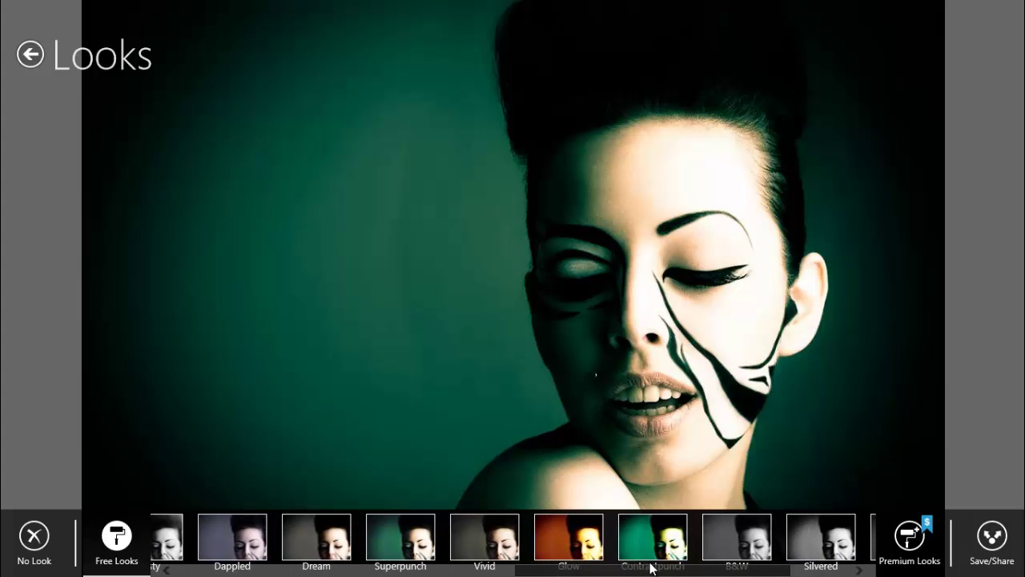
pyautogui.moveTo(650, 569); pyautogui.dragTo(694, 572)
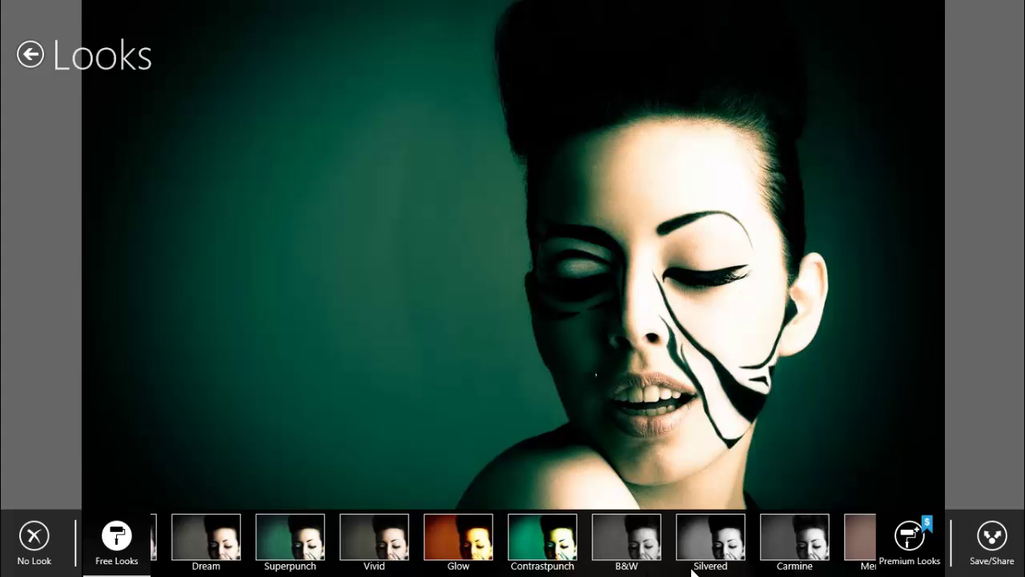
# Close the portrait and choose Do Not Save to discard the edits.
pyautogui.click(30, 55)
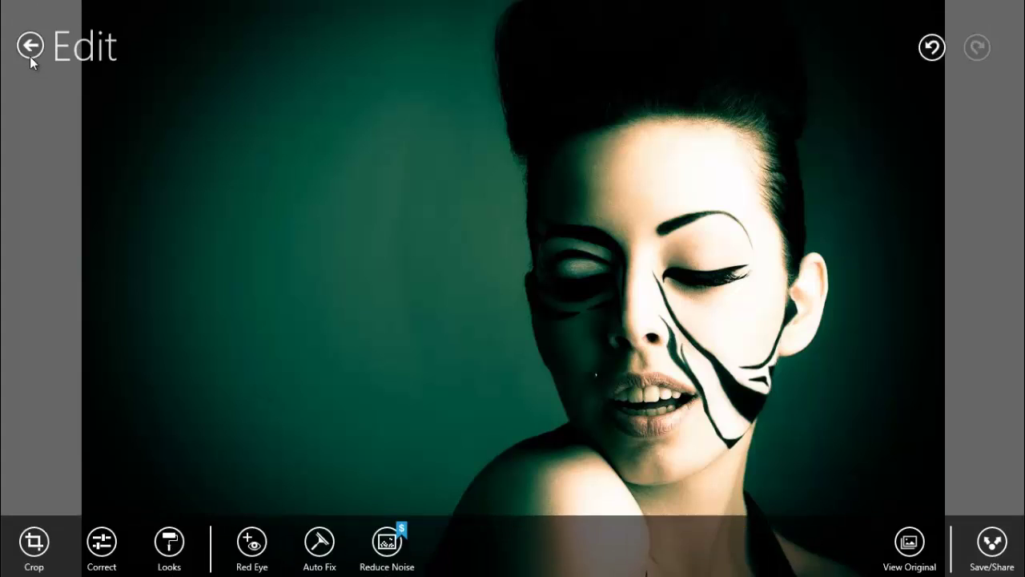
pyautogui.click(30, 56)
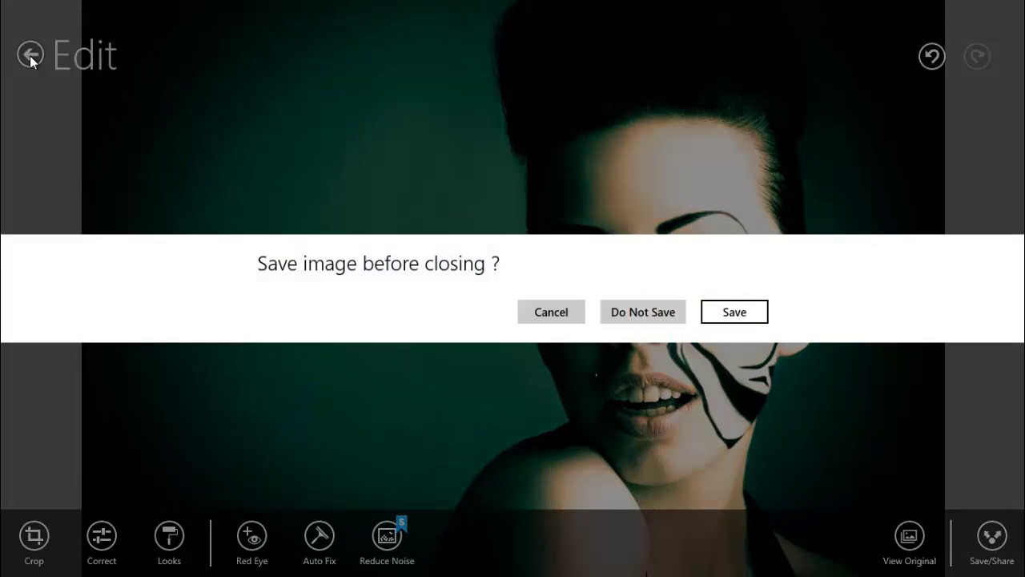
pyautogui.click(633, 313)
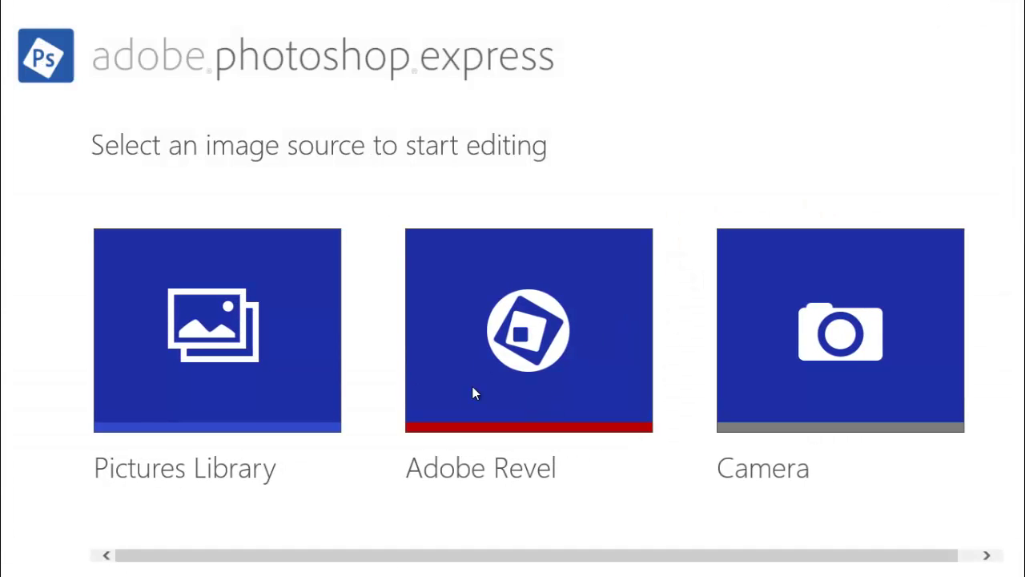
pyautogui.click(472, 392)
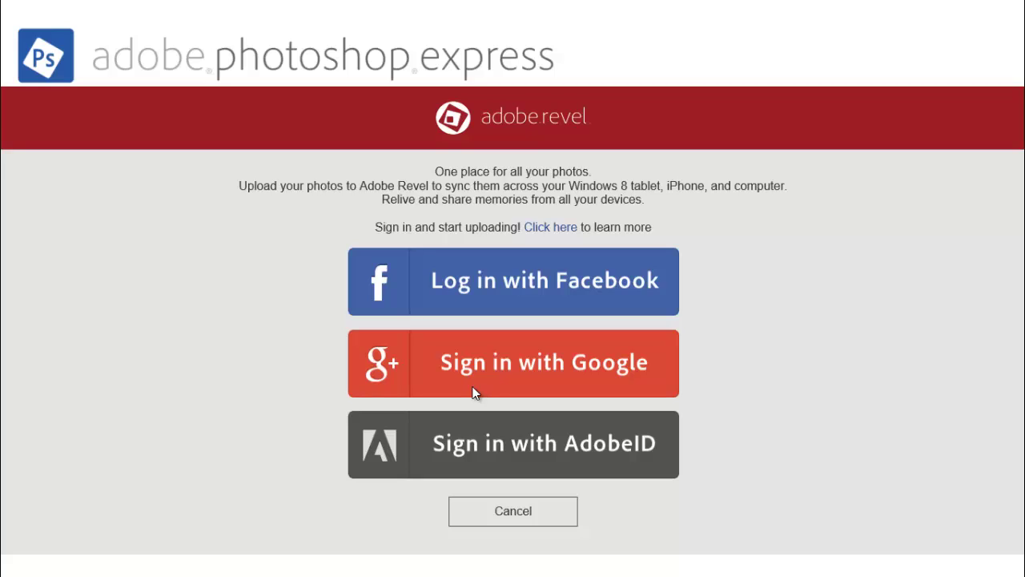
pyautogui.click(511, 517)
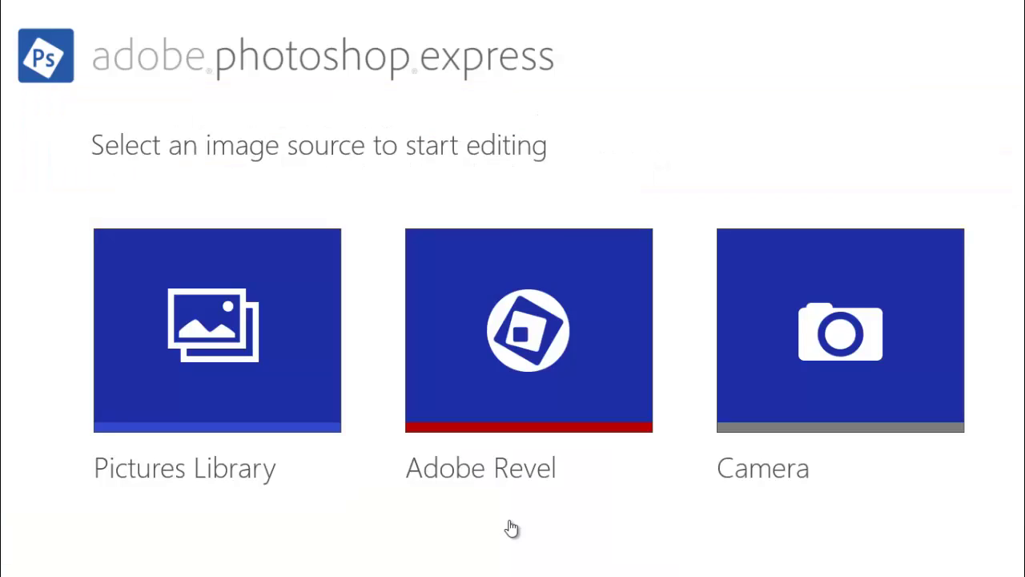